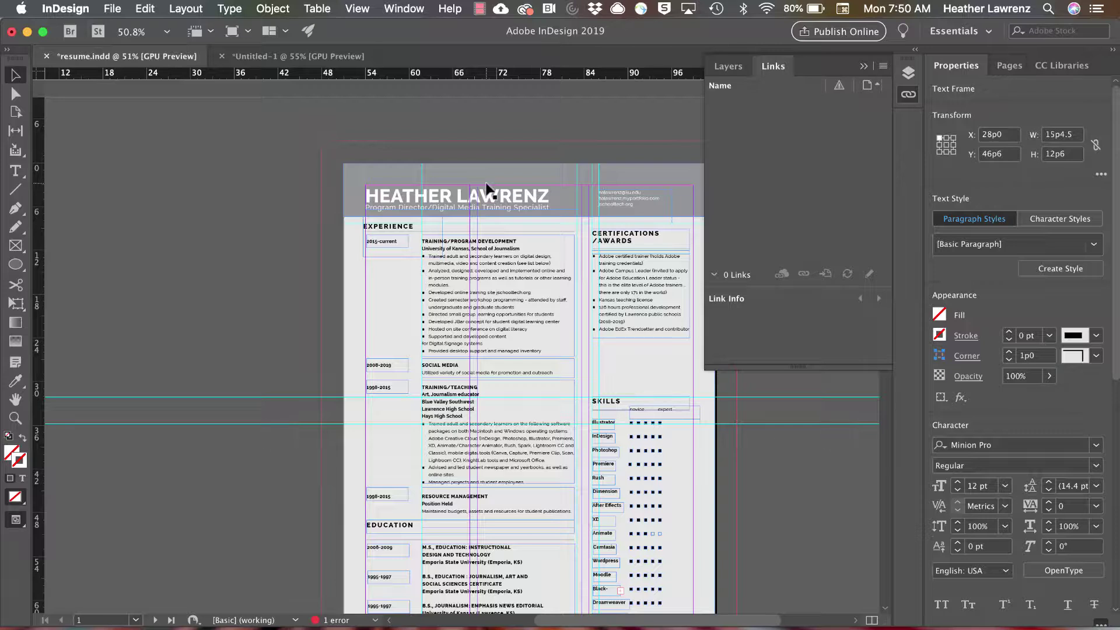
Show the Paragraph Styles panel from the Window menu
{"action": "left_click", "coordinate": [405, 9]}
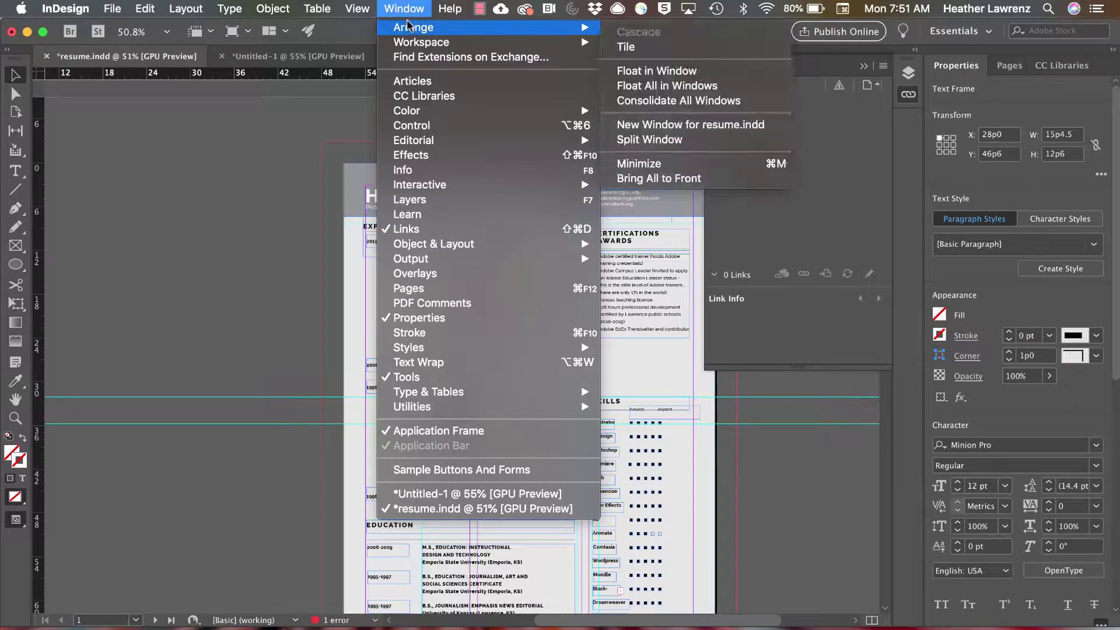
{"action": "mouse_move", "coordinate": [408, 348]}
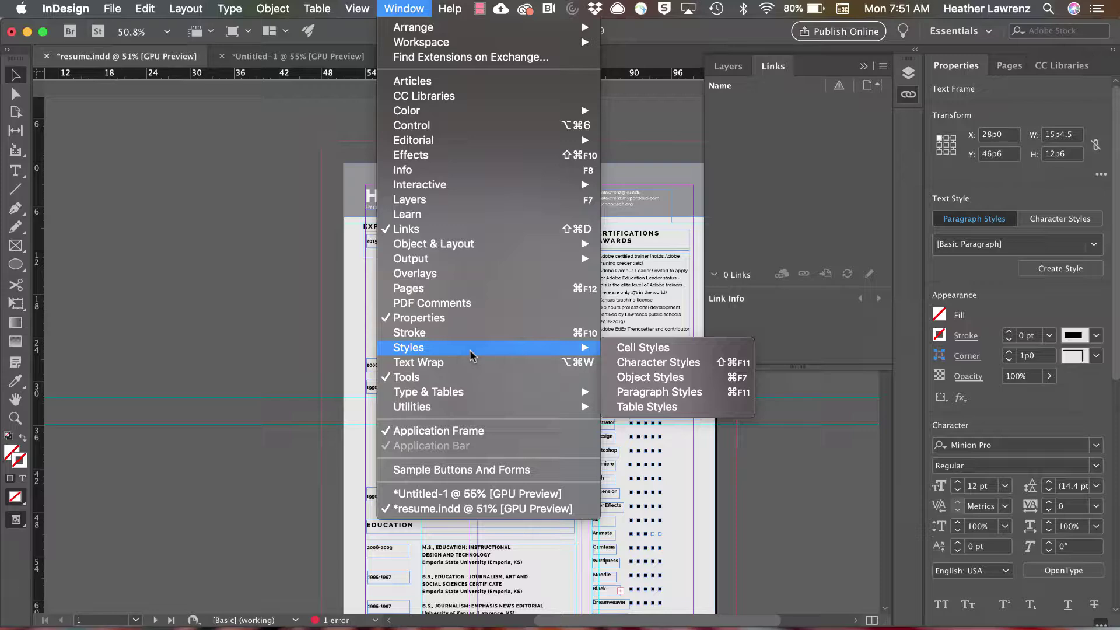
{"action": "left_click", "coordinate": [659, 391]}
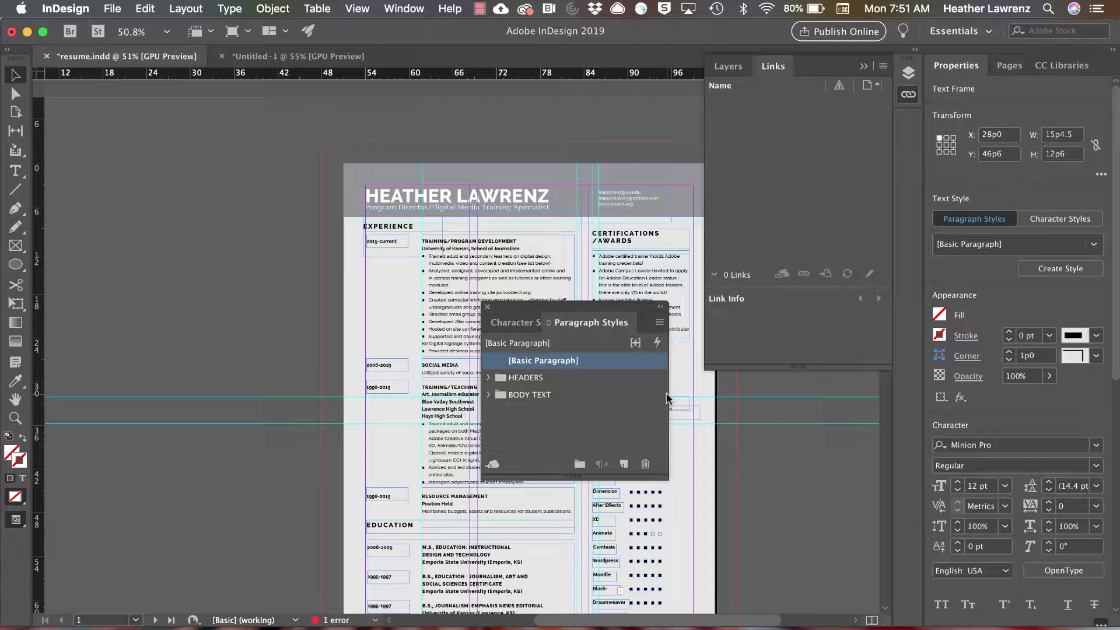
Add a new paragraph style group named 'lists' beside HEADERS and BODY TEXT
{"action": "left_click", "coordinate": [579, 464]}
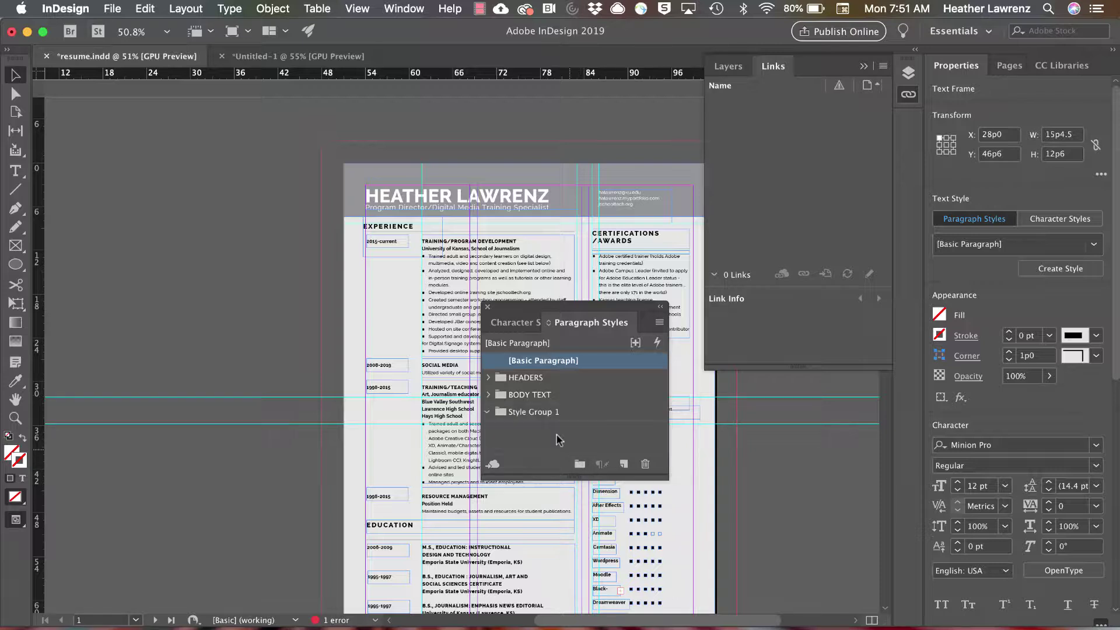
{"action": "double_click", "coordinate": [536, 411]}
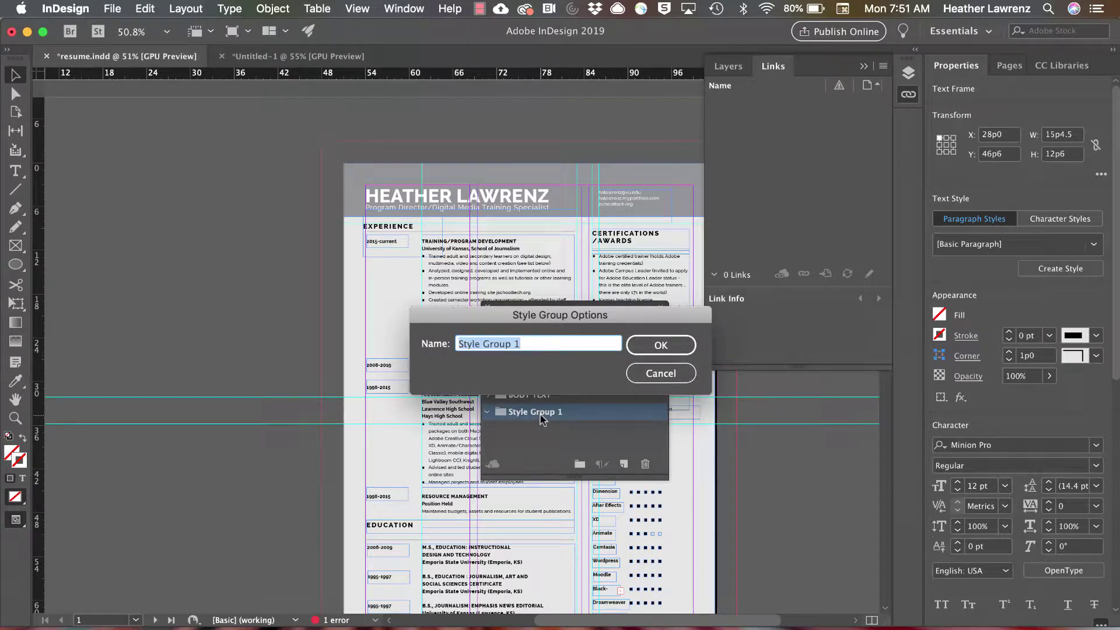
{"action": "type", "text": "lists"}
{"action": "left_click", "coordinate": [661, 345]}
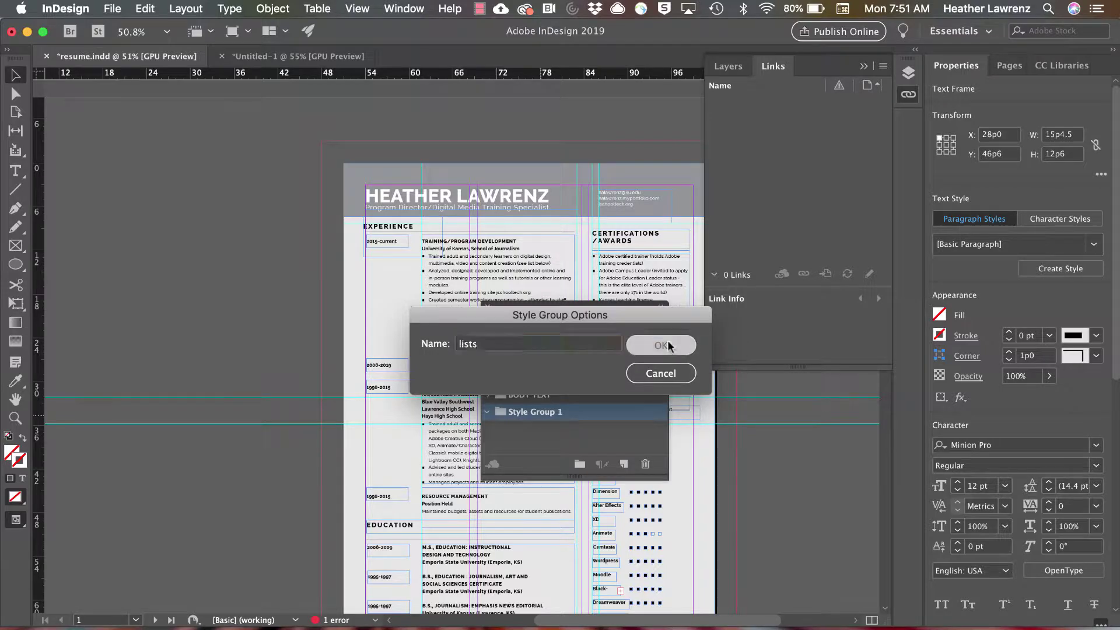
{"action": "left_click_drag", "start_coordinate": [541, 307], "coordinate": [509, 307]}
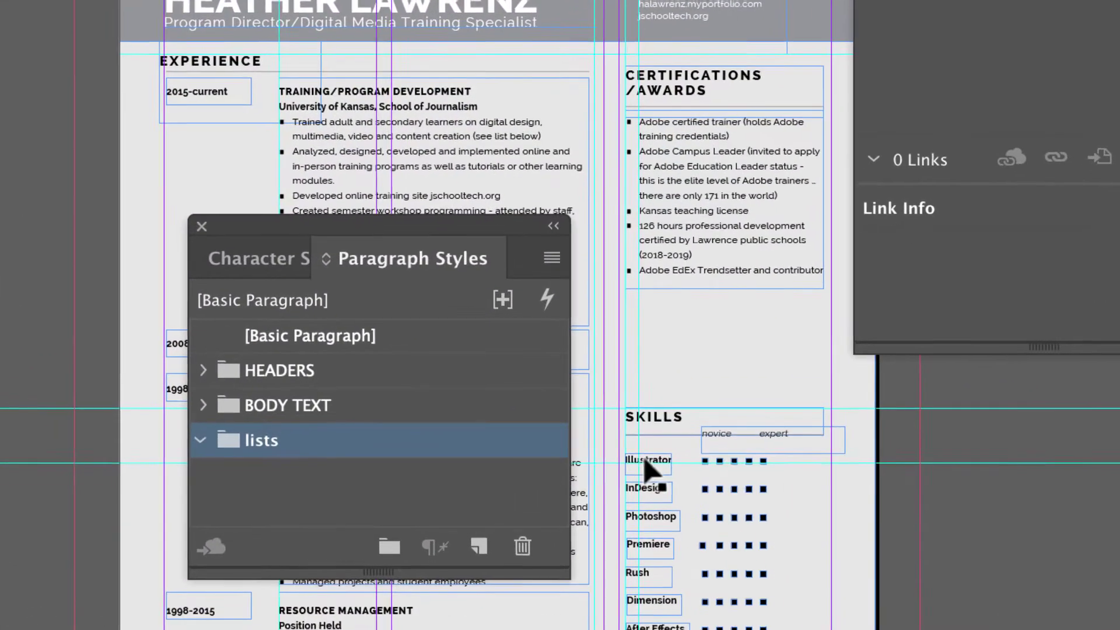
Create a 'Skills names' style from the Illustrator skill text and move it into the lists group
{"action": "double_click", "coordinate": [650, 460]}
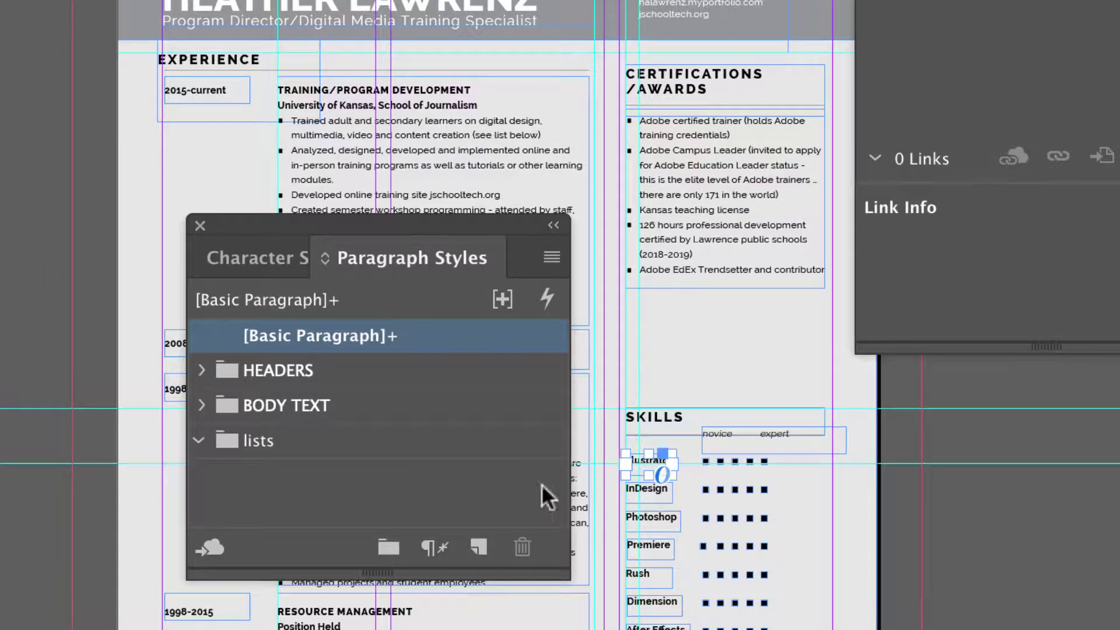
{"action": "left_click", "coordinate": [477, 550]}
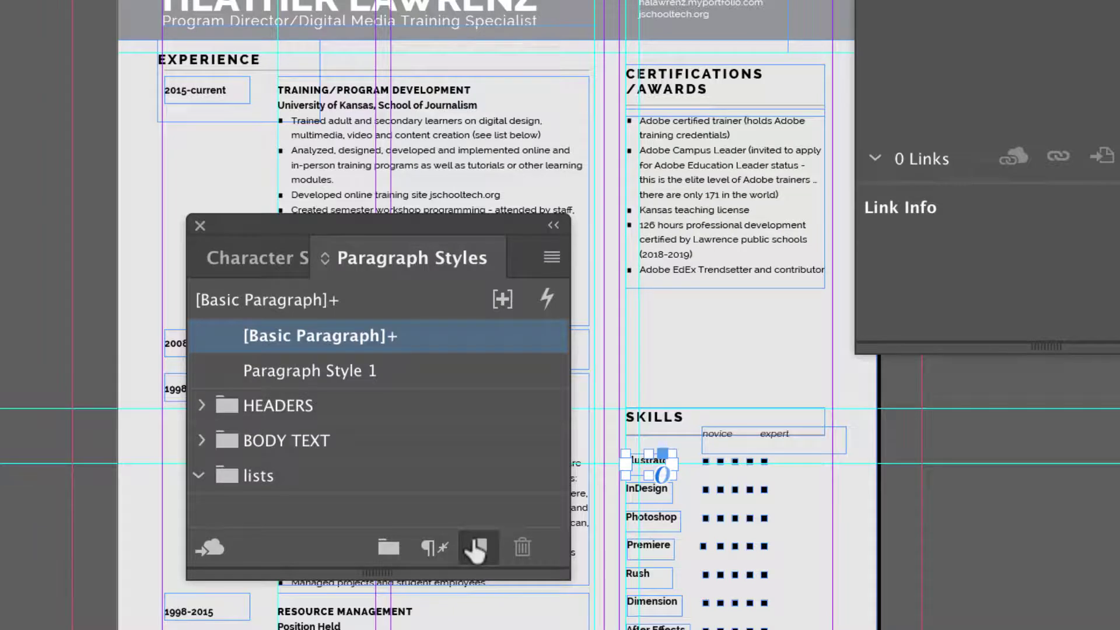
{"action": "double_click", "coordinate": [357, 370]}
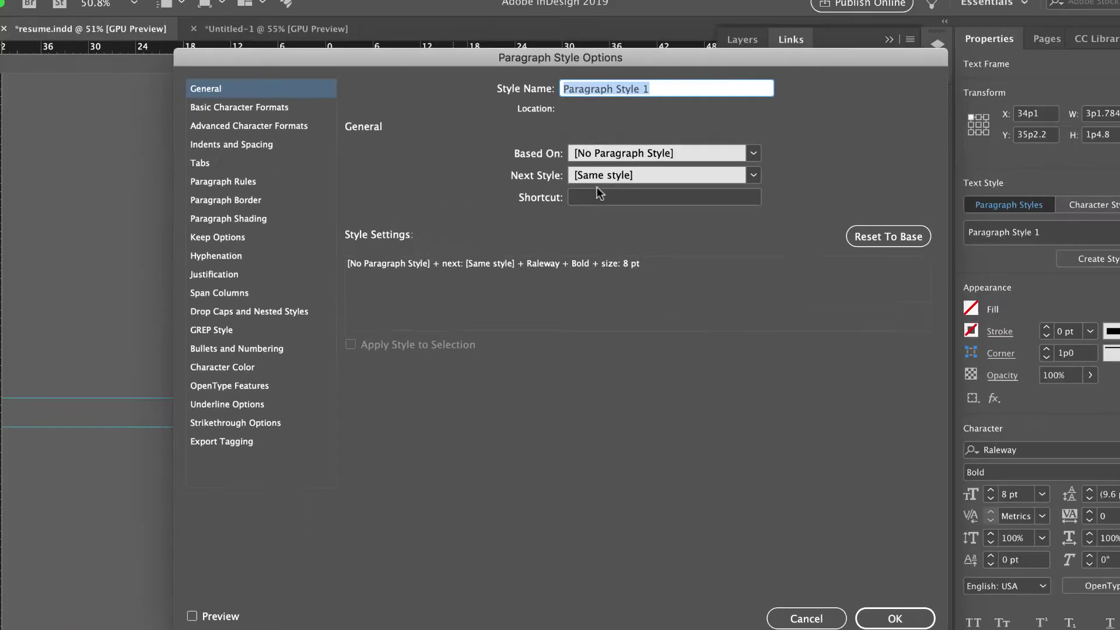
{"action": "type", "text": "Skills names"}
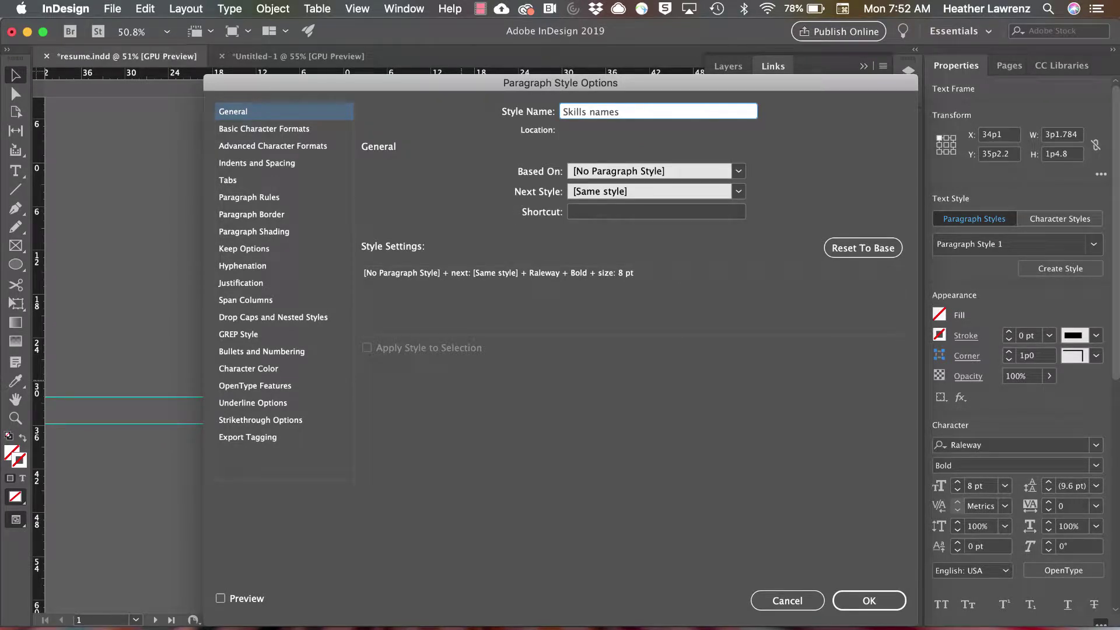
{"action": "left_click", "coordinate": [868, 600]}
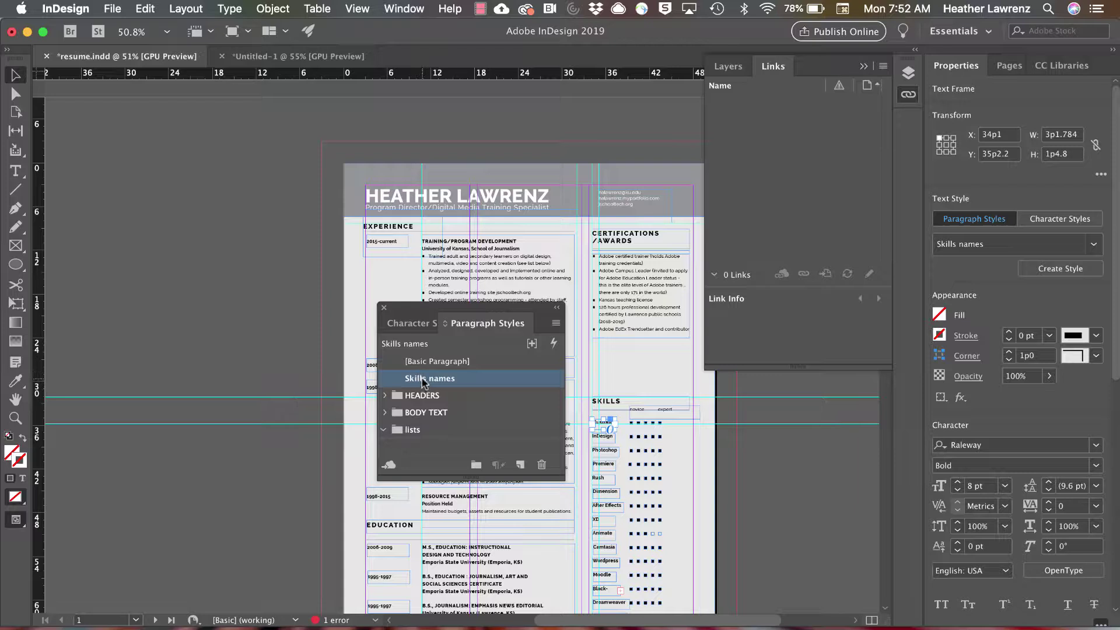
{"action": "left_click_drag", "start_coordinate": [429, 378], "coordinate": [412, 429]}
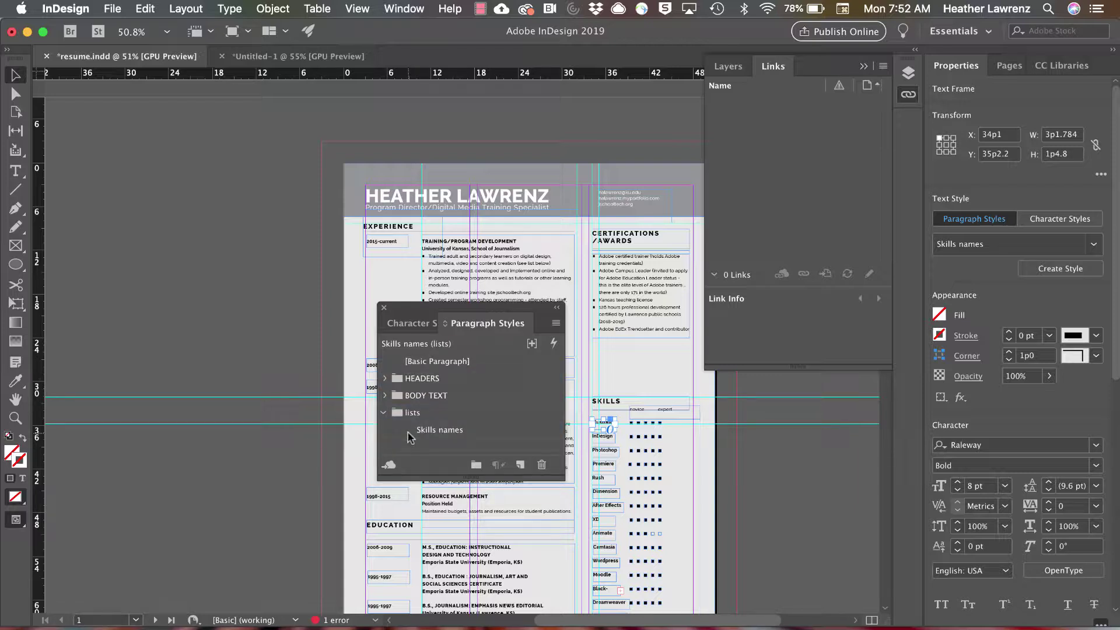
Create a 'List header' paragraph style from the selected Photoshop line
{"action": "double_click", "coordinate": [610, 450]}
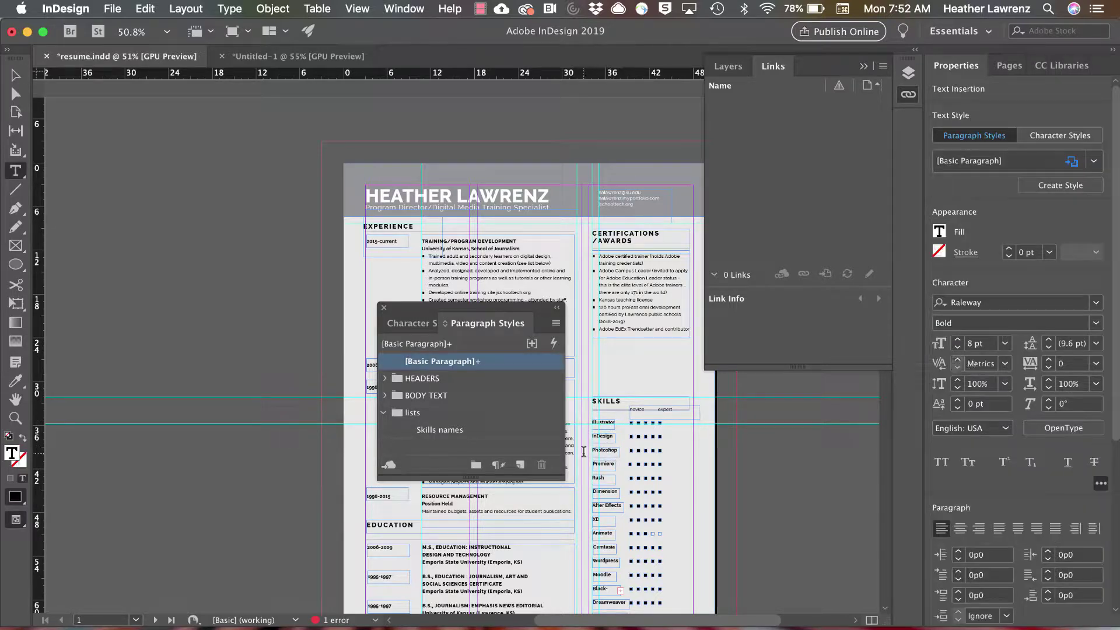
{"action": "double_click", "coordinate": [603, 450]}
{"action": "triple_click", "coordinate": [587, 449]}
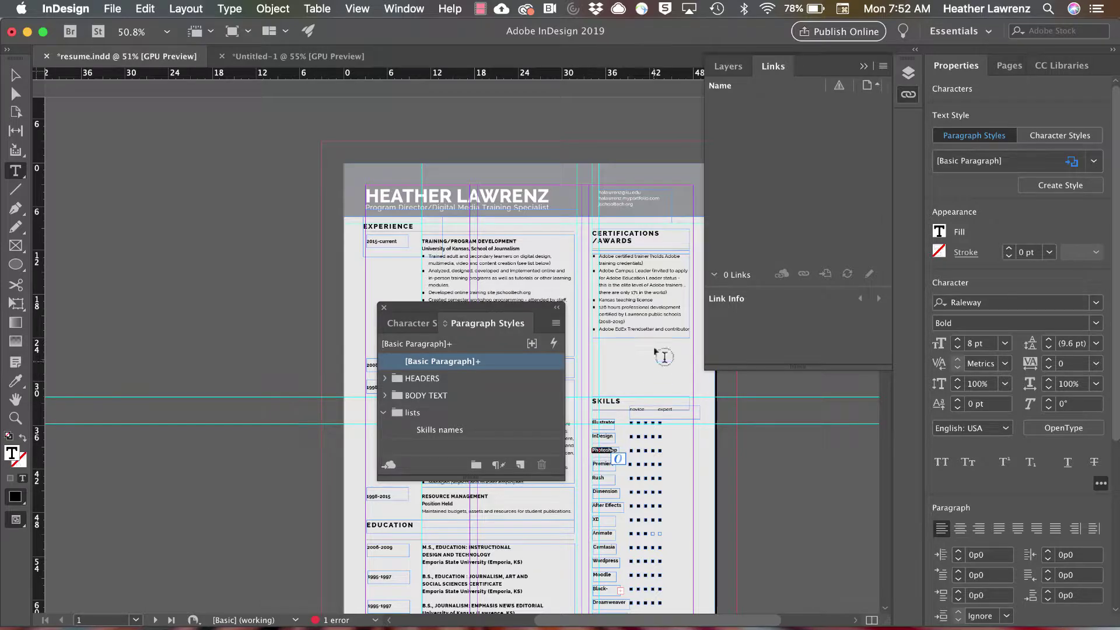
{"action": "left_click", "coordinate": [556, 324]}
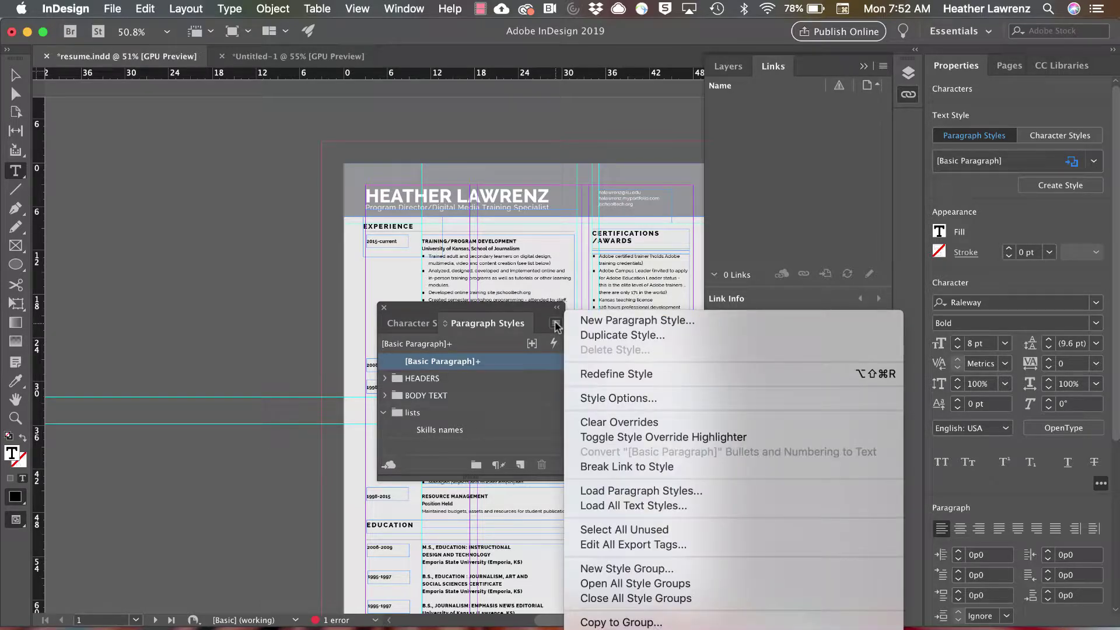
{"action": "left_click", "coordinate": [637, 320]}
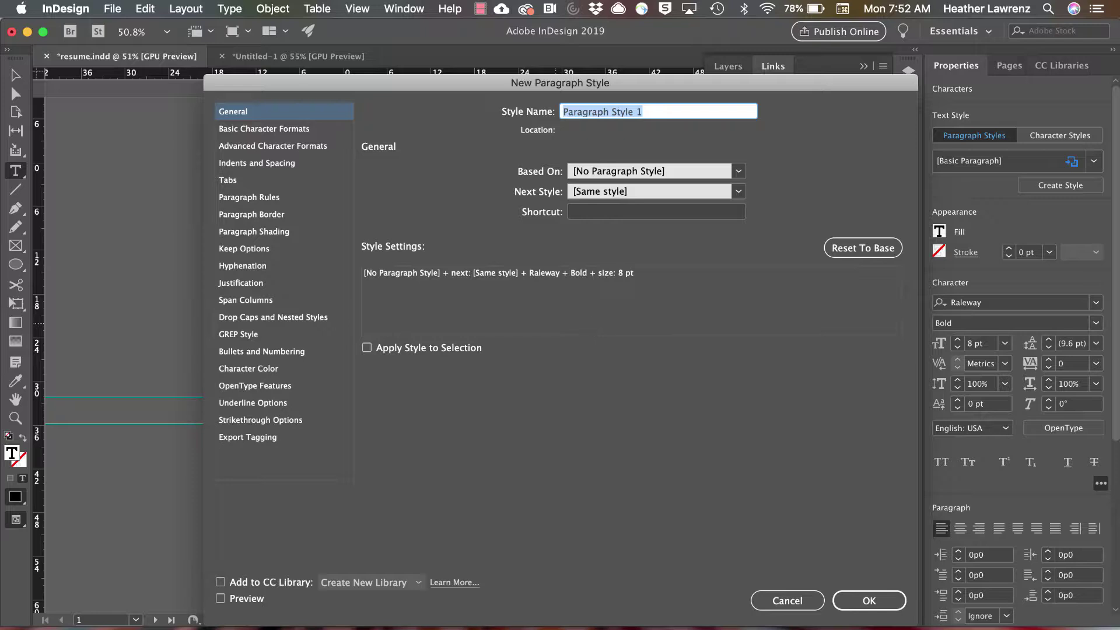
{"action": "type", "text": "List header"}
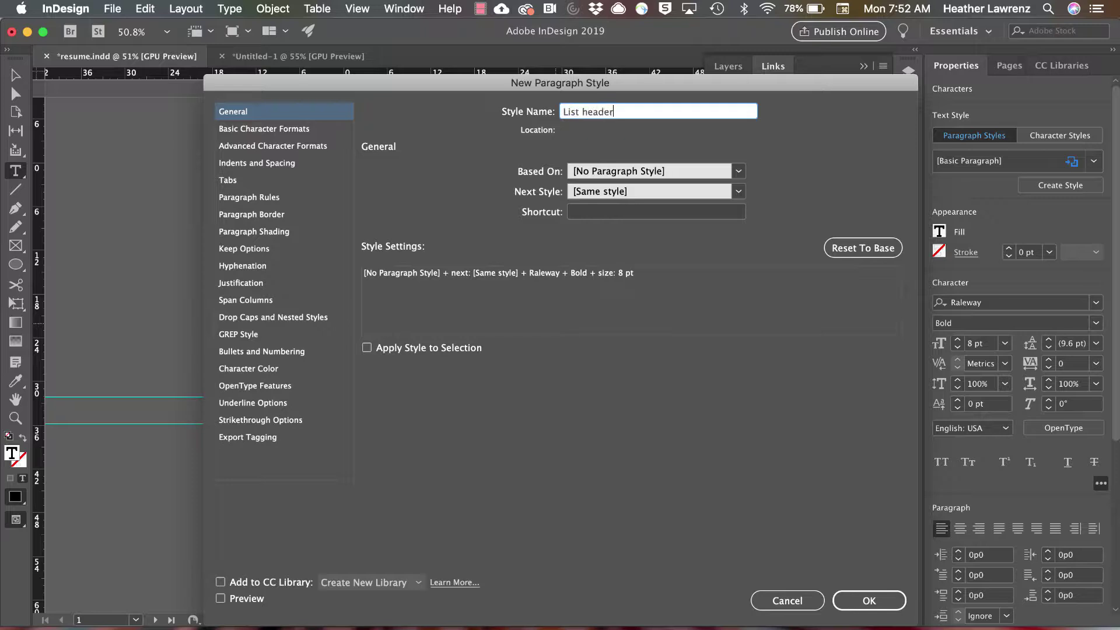
{"action": "left_click", "coordinate": [868, 601]}
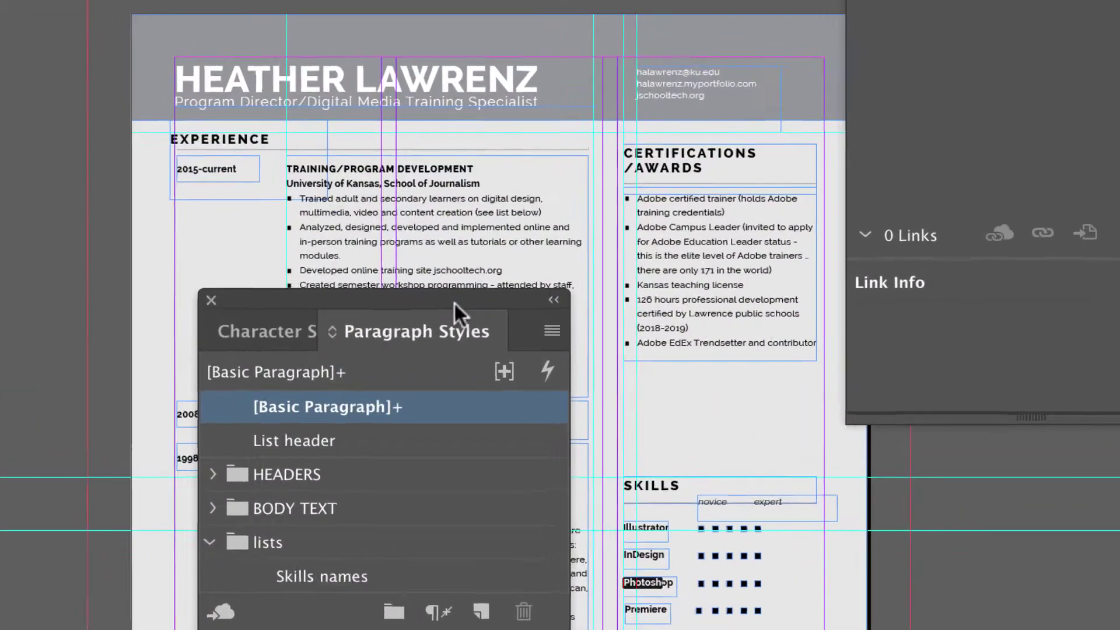
Apply the List header style to the Certifications/Awards bullet text
{"action": "left_click_drag", "start_coordinate": [454, 302], "coordinate": [293, 227]}
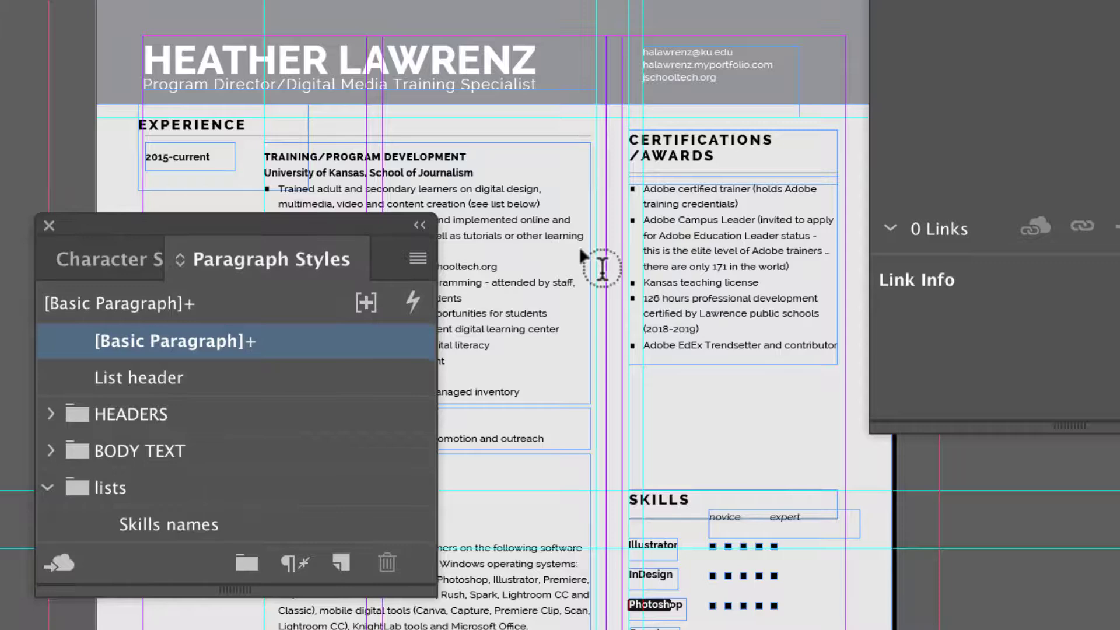
{"action": "left_click_drag", "start_coordinate": [835, 346], "coordinate": [643, 188]}
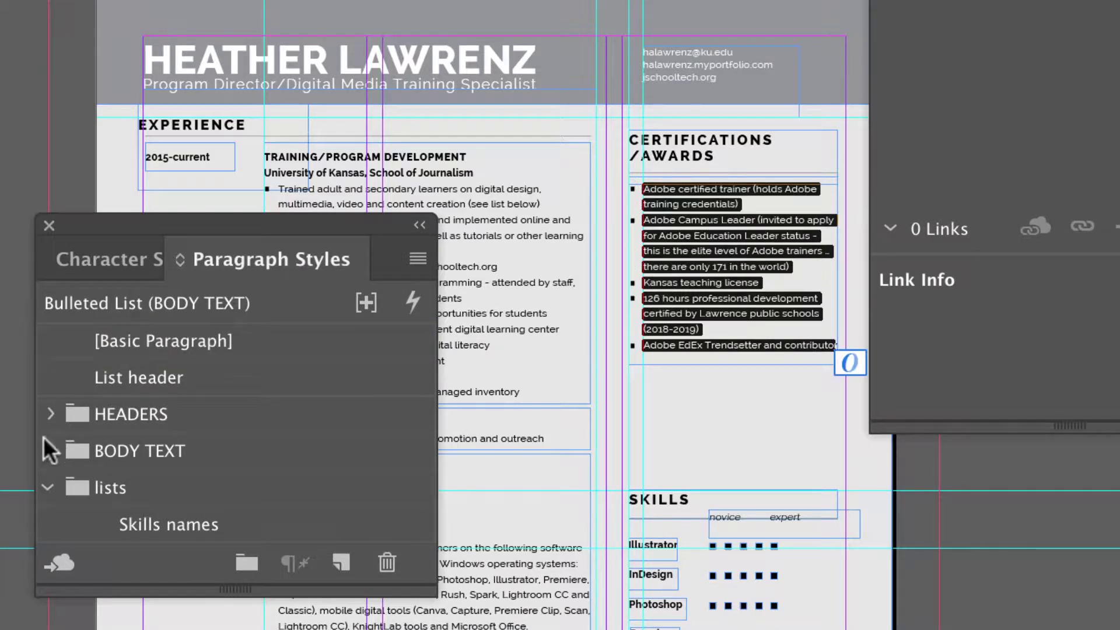
{"action": "left_click", "coordinate": [138, 378]}
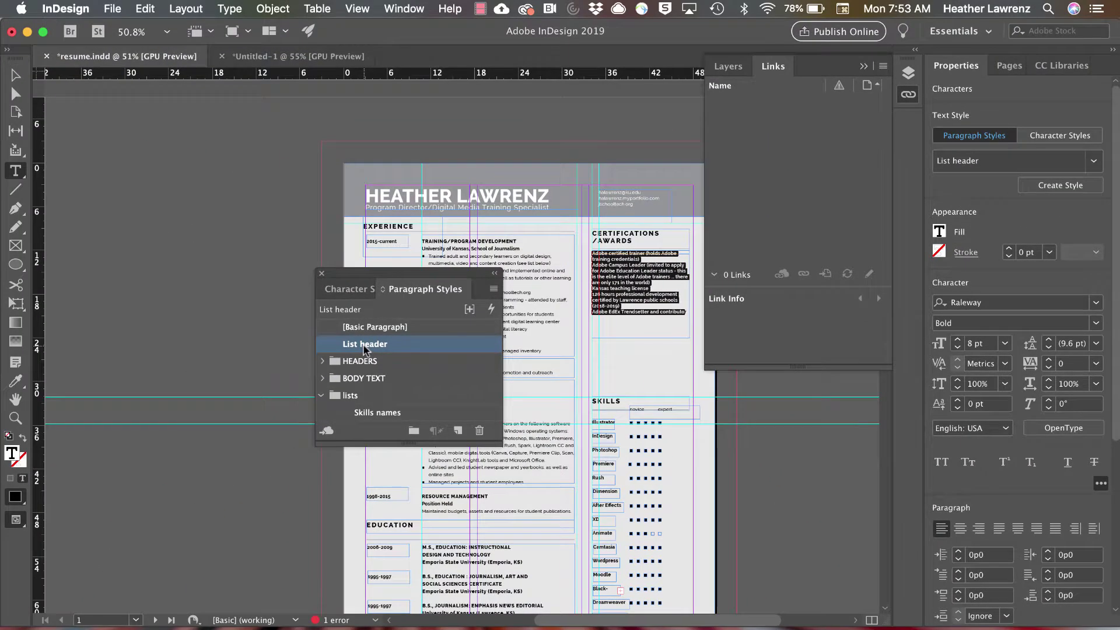
Load Paragraph Styles from bright guideslides.indd to list its importable styles
{"action": "left_click_drag", "start_coordinate": [367, 289], "coordinate": [315, 199]}
{"action": "left_click", "coordinate": [442, 201]}
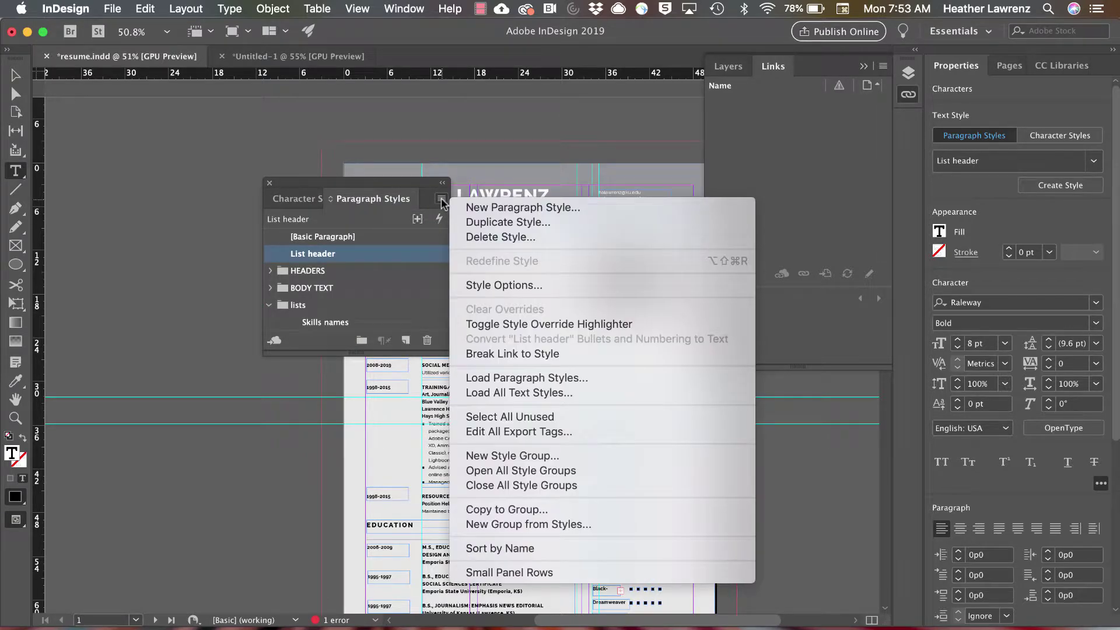
{"action": "left_click", "coordinate": [568, 377]}
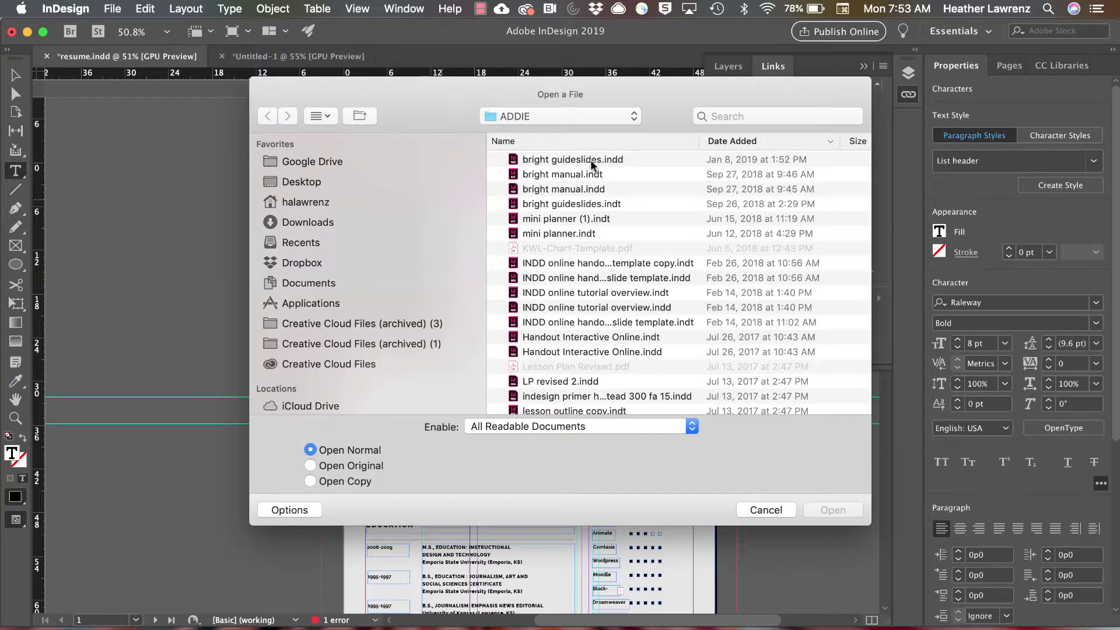
{"action": "left_click", "coordinate": [569, 160]}
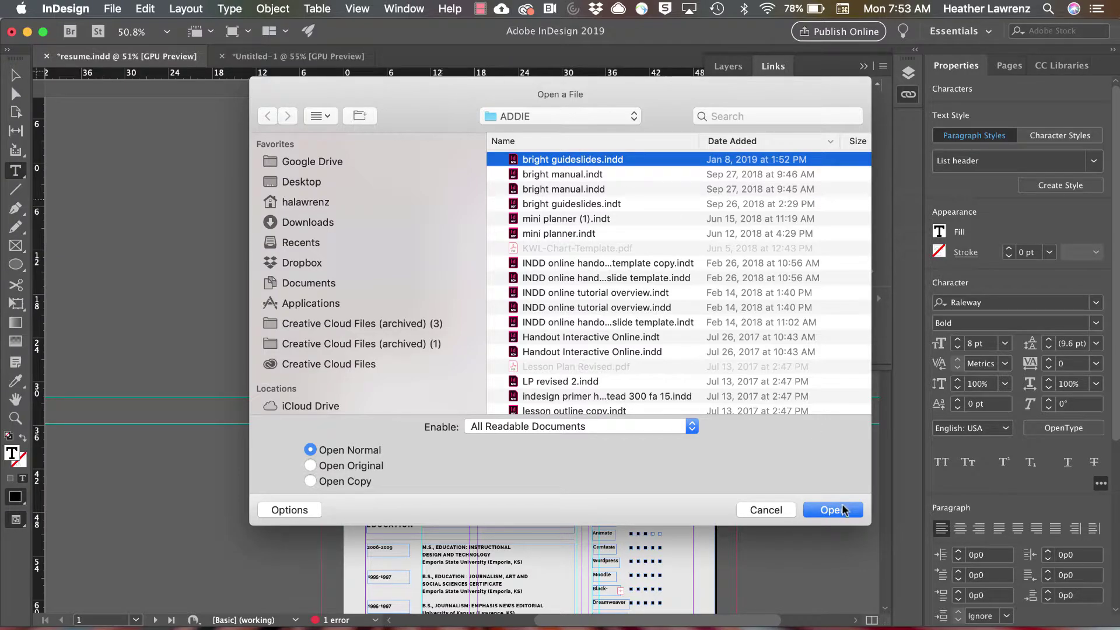
{"action": "left_click", "coordinate": [833, 510]}
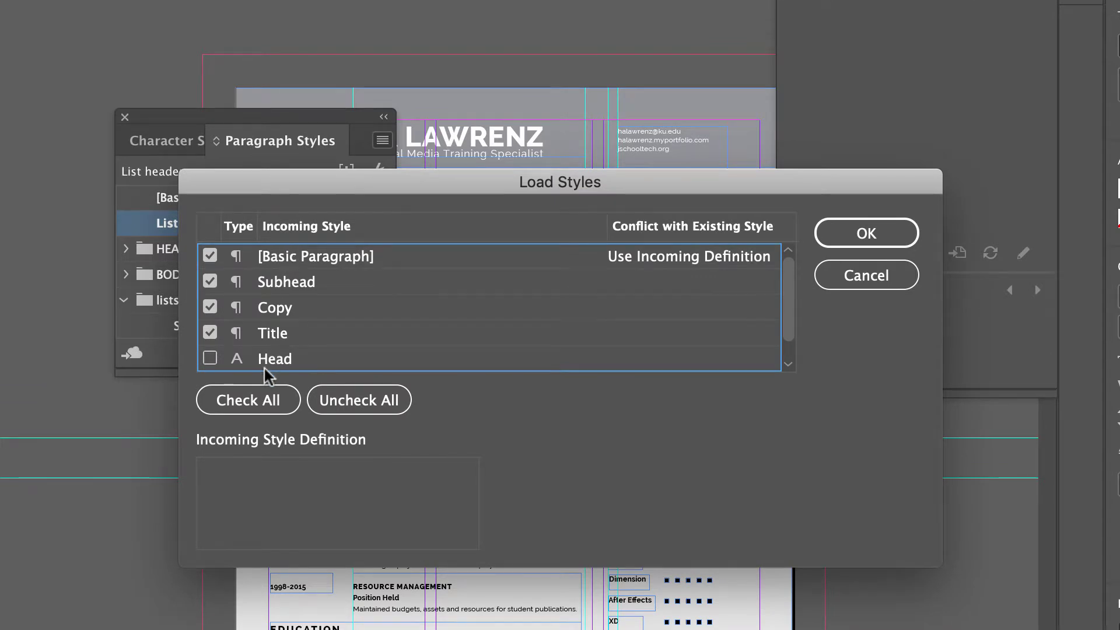
Import Subhead, Copy and Title styles, leaving Basic Paragraph unchecked
{"action": "left_click", "coordinate": [210, 255]}
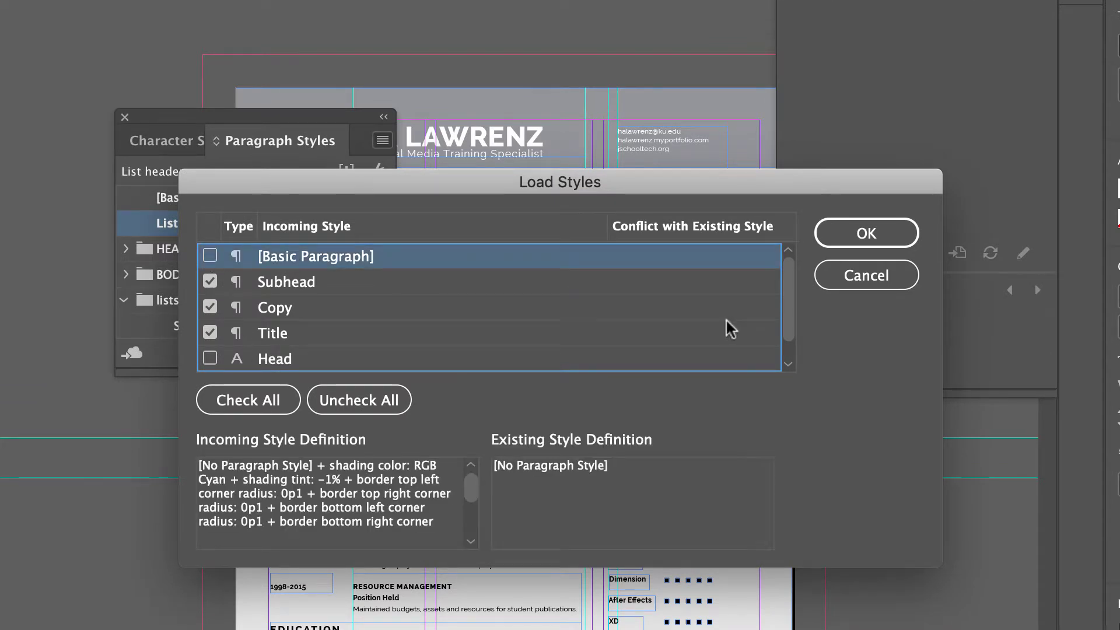
{"action": "left_click", "coordinate": [864, 232]}
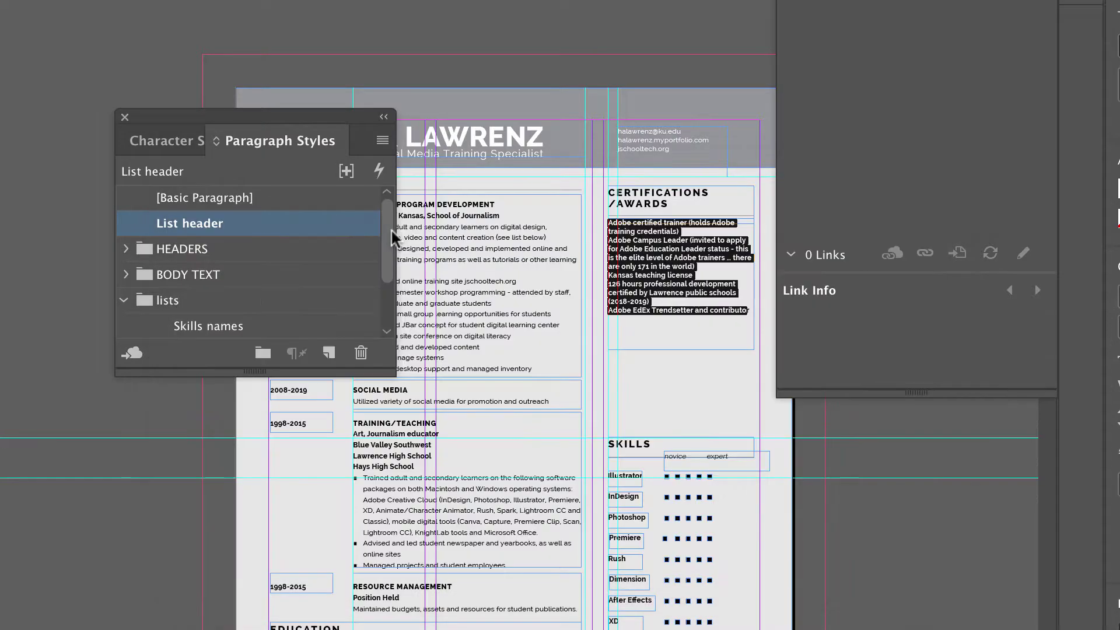
{"action": "left_click_drag", "start_coordinate": [391, 228], "coordinate": [389, 310]}
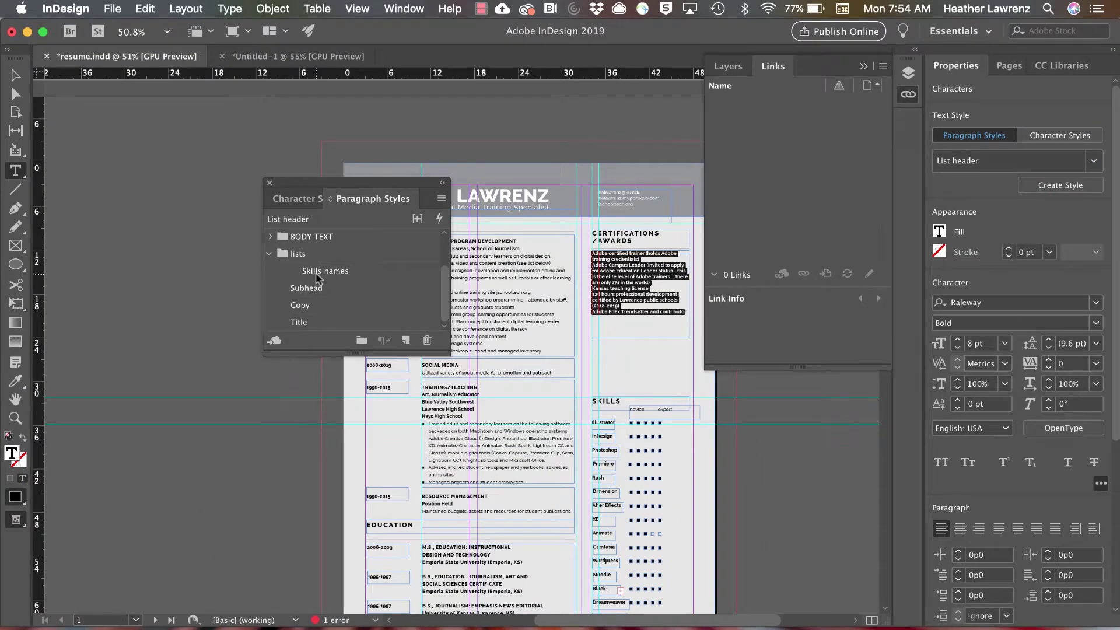
Set Skills names character colour to cyan (C=100 M=0 Y=0 K=0) and view the result
{"action": "double_click", "coordinate": [323, 271]}
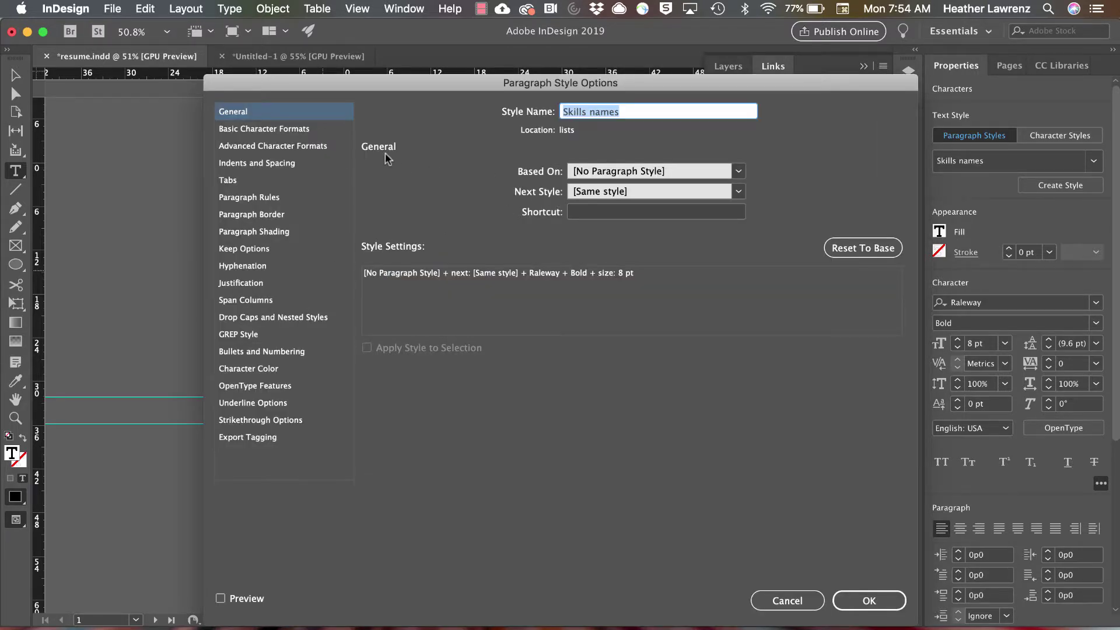
{"action": "left_click", "coordinate": [244, 367]}
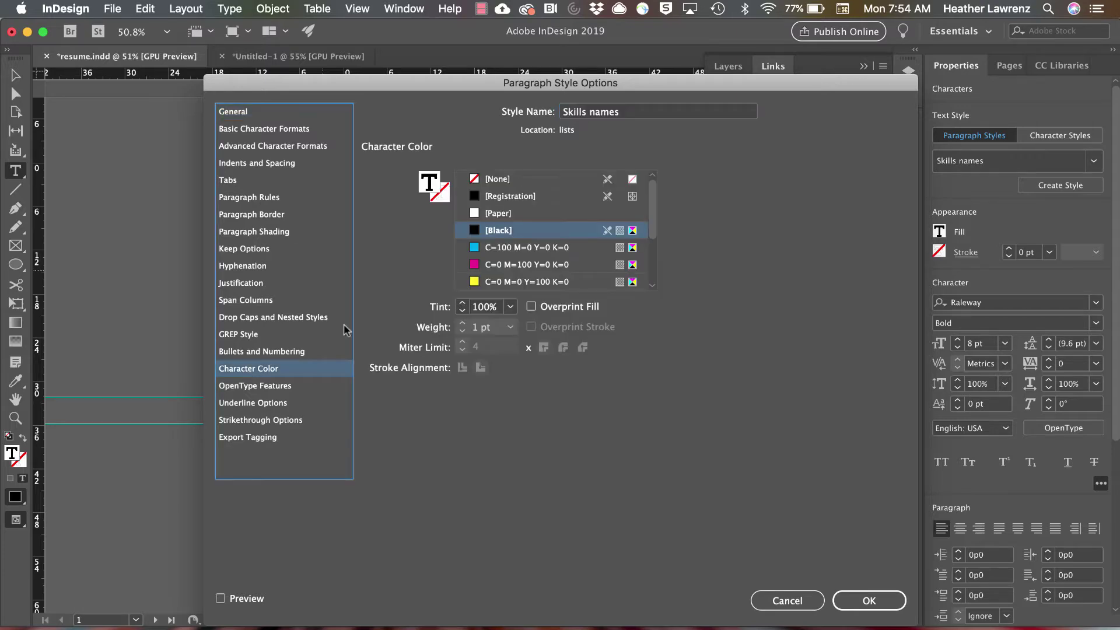
{"action": "left_click", "coordinate": [564, 254]}
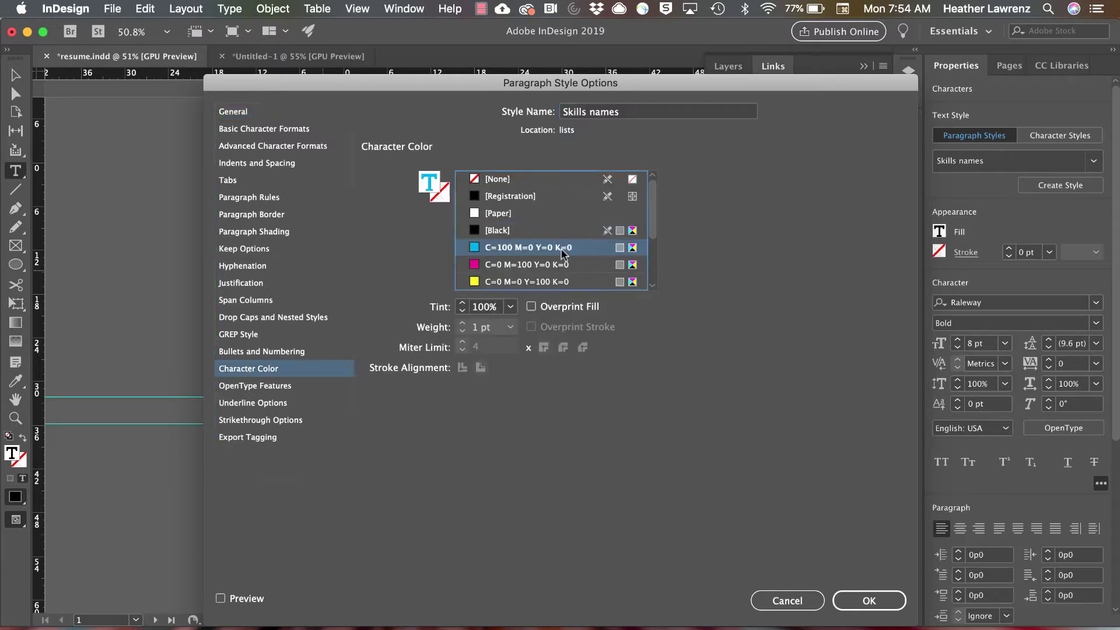
{"action": "left_click", "coordinate": [868, 600]}
{"action": "left_click", "coordinate": [635, 298]}
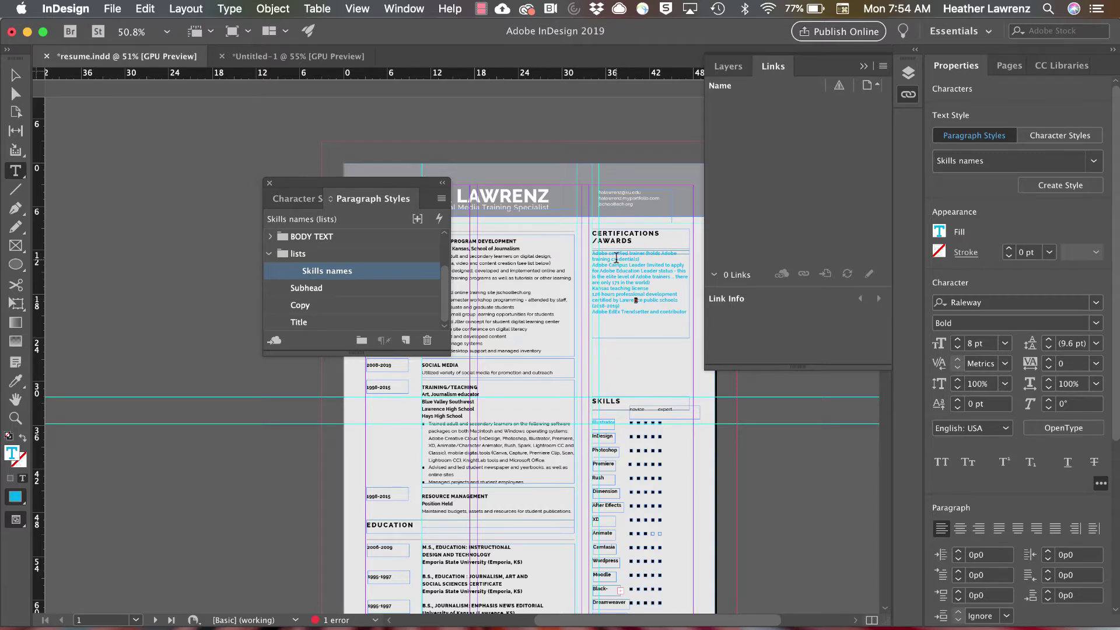